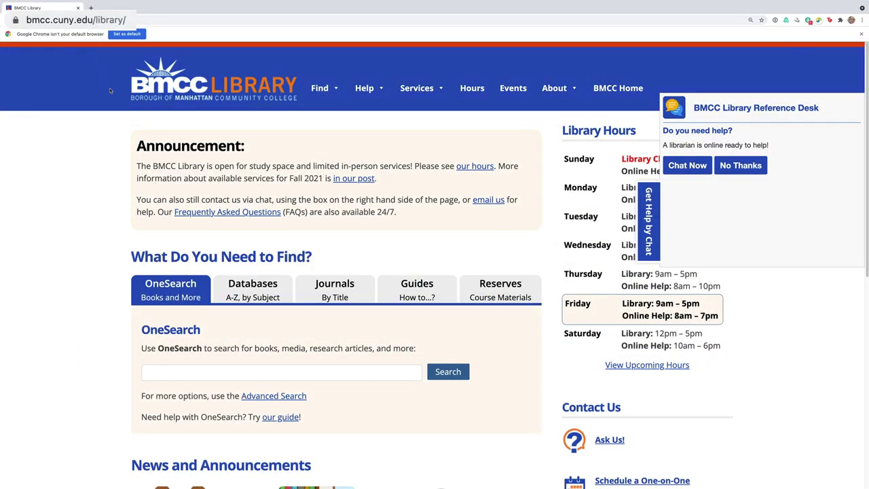
# Step: Show the homepage's Databases section and scroll down to its Useful Links
pyautogui.click(255, 290)
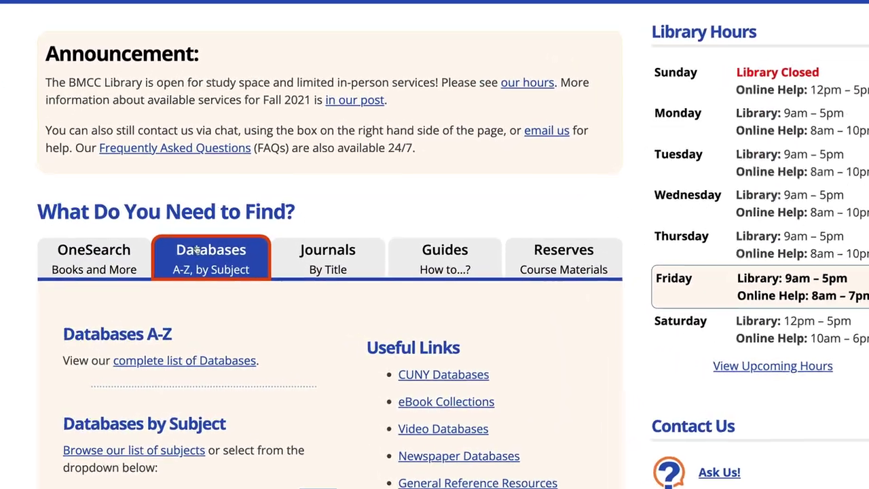
pyautogui.scroll(-3, 411, 359)
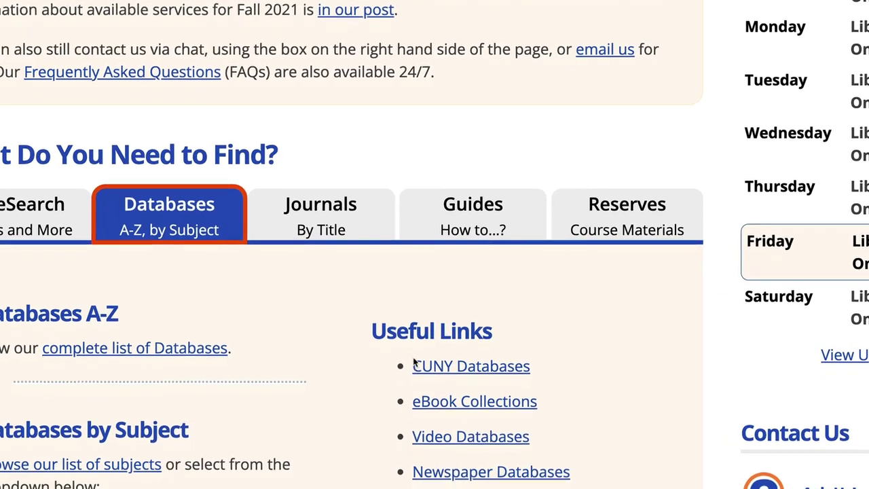
# Step: Open Newspaper Databases and scroll through the 11 listed newspaper databases
pyautogui.click(438, 359)
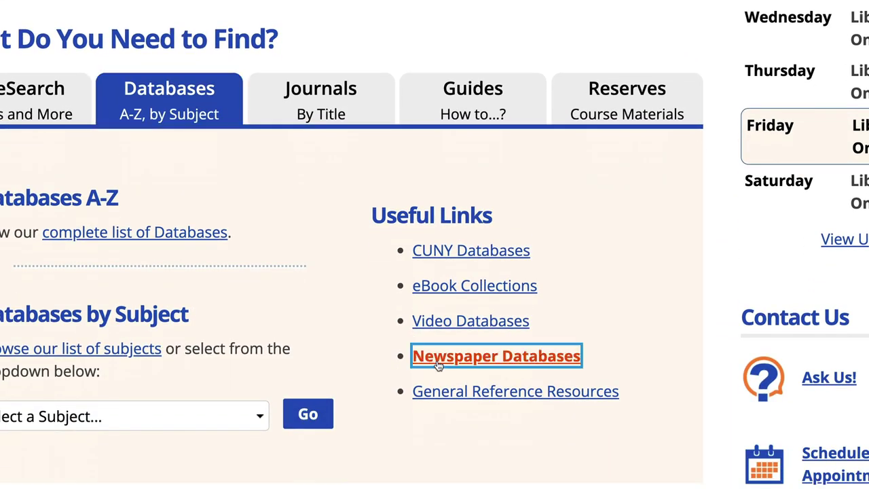
pyautogui.scroll(-5, 340, 303)
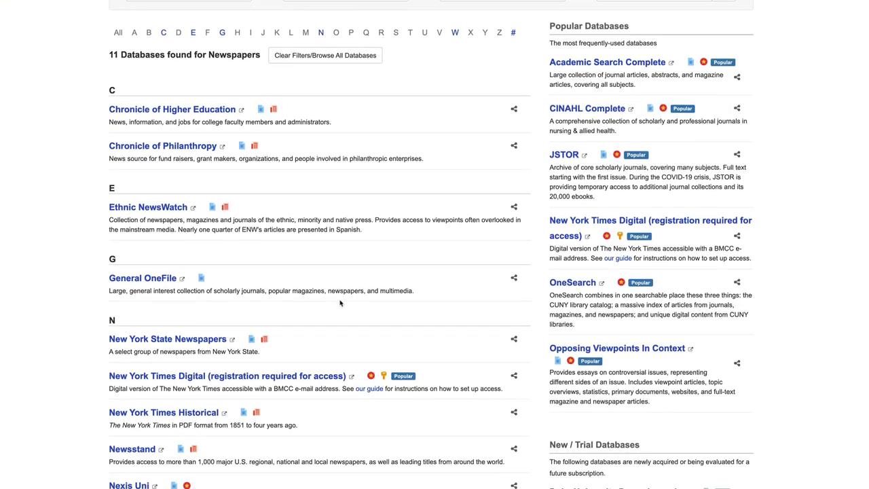
pyautogui.scroll(-1, 340, 303)
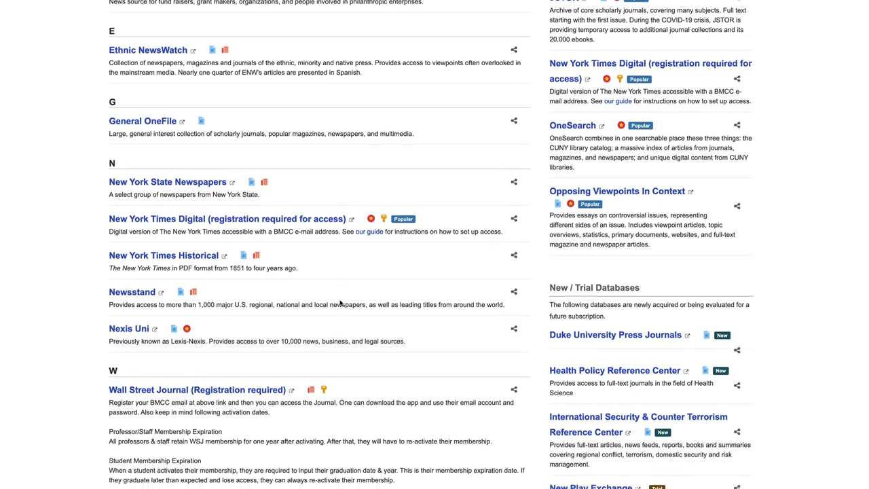
pyautogui.scroll(6, 245, 209)
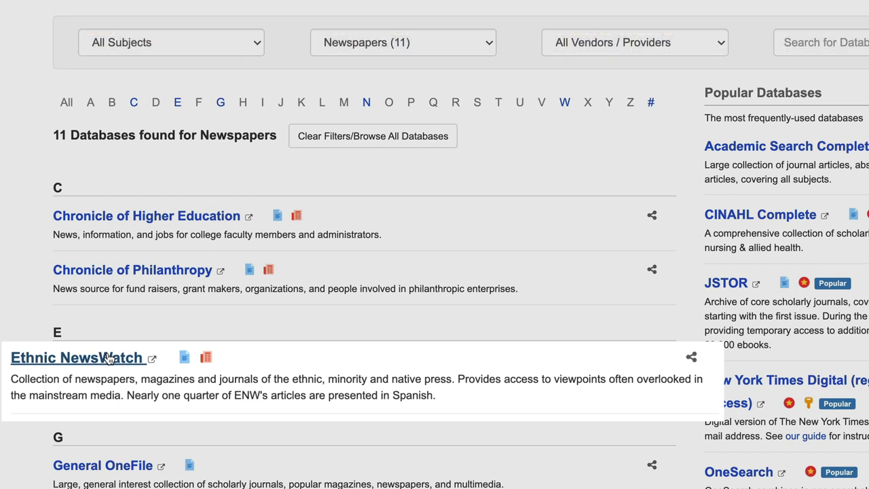
# Step: Open Ethnic NewsWatch, sign in with CUNY credentials, and search 'haiti and poverty'
pyautogui.click(109, 359)
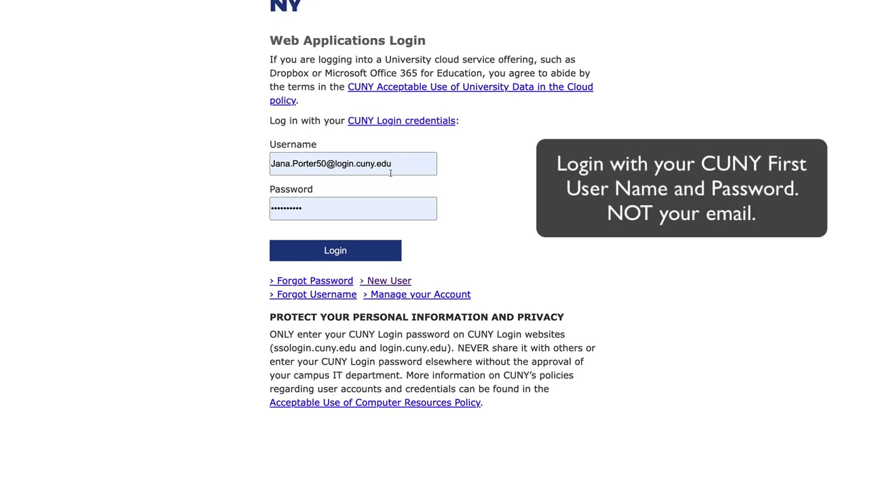
pyautogui.click(332, 253)
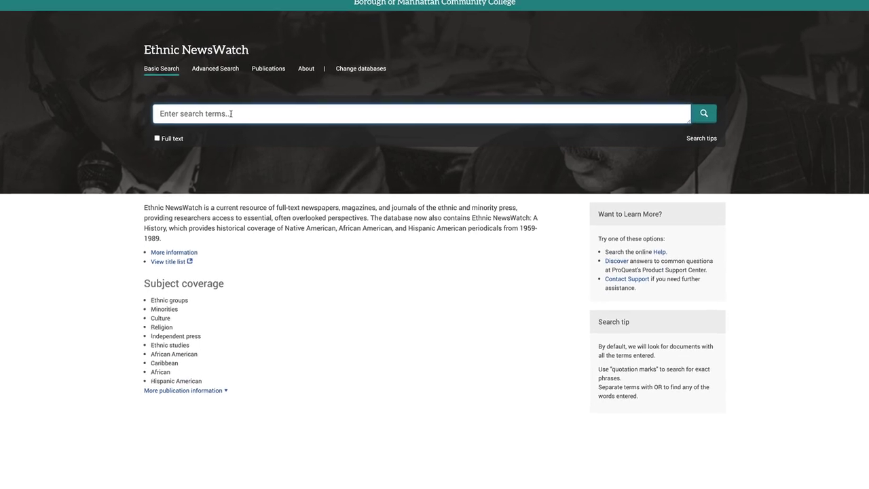
pyautogui.write('haiti ')
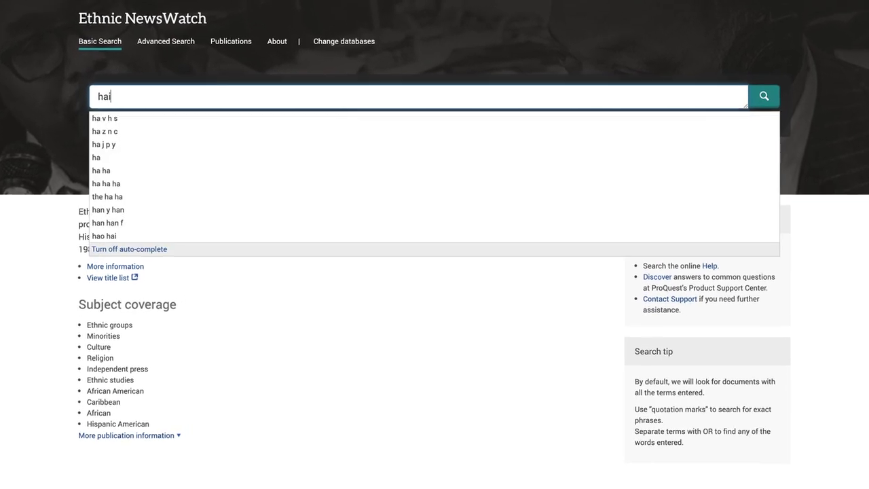
pyautogui.write('and povert')
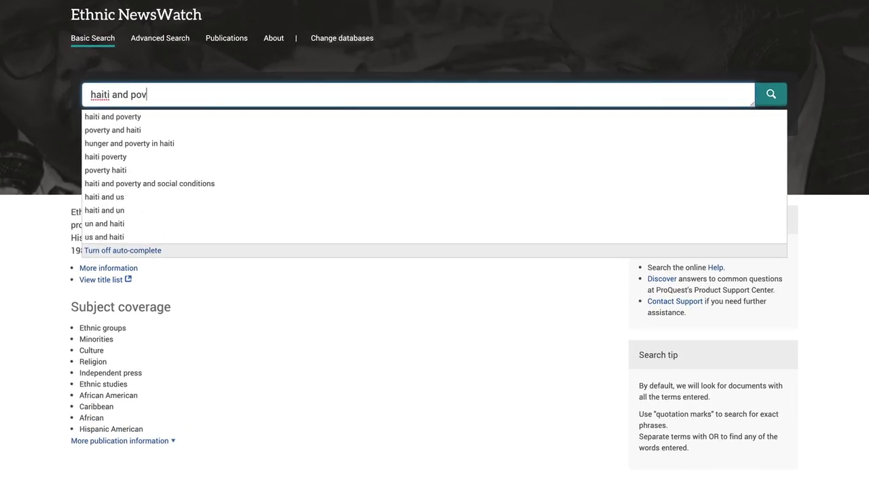
pyautogui.write('y')
pyautogui.press('Return')
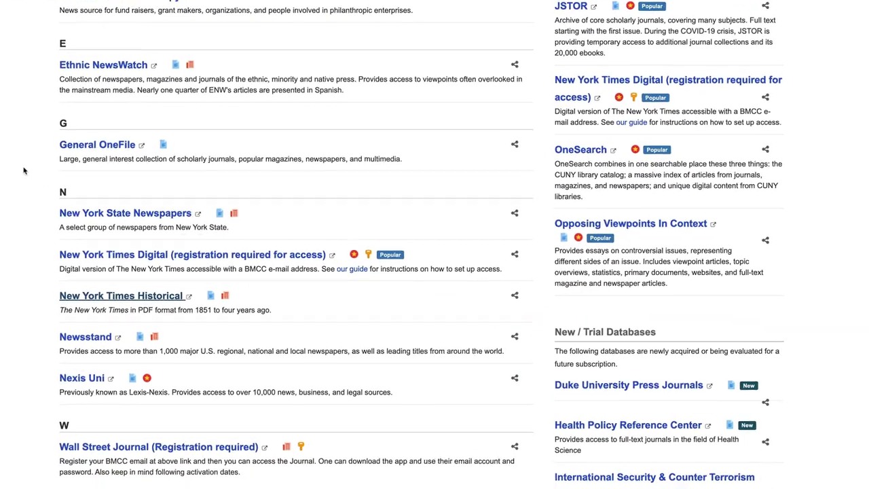
# Step: Search NYT Historical for front-page articles published on November 3, 2002
pyautogui.click(99, 292)
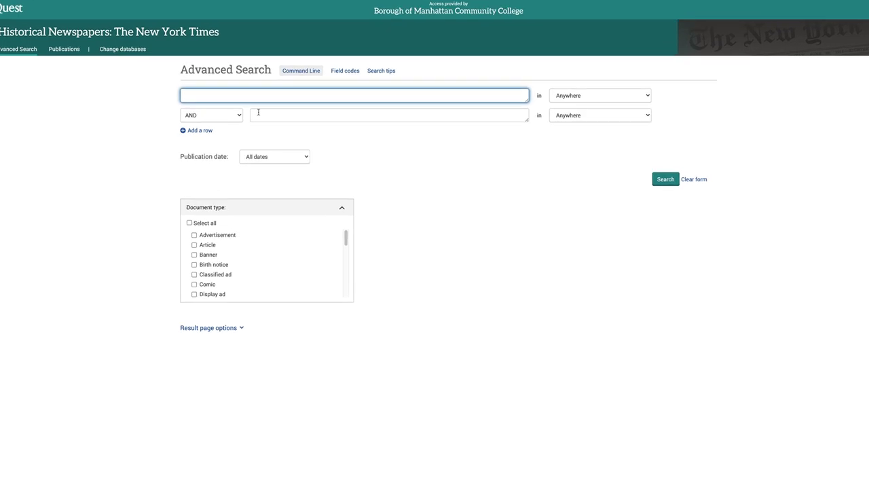
pyautogui.click(249, 157)
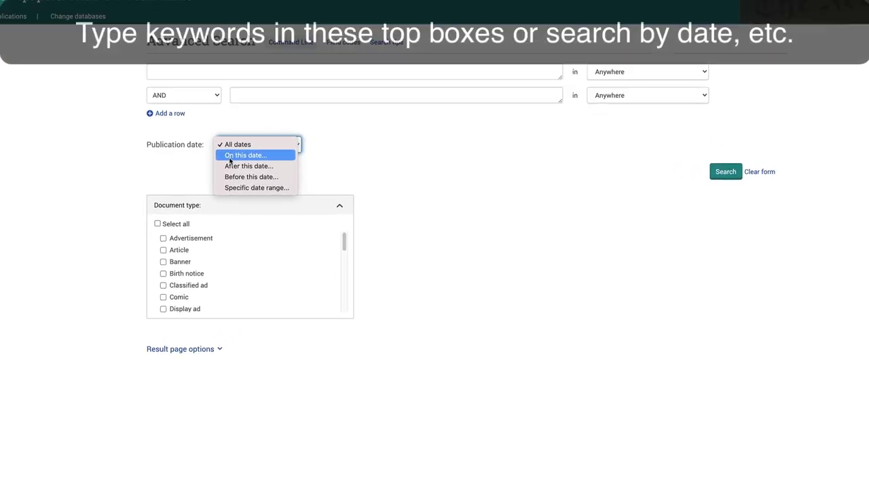
pyautogui.click(231, 156)
pyautogui.click(185, 166)
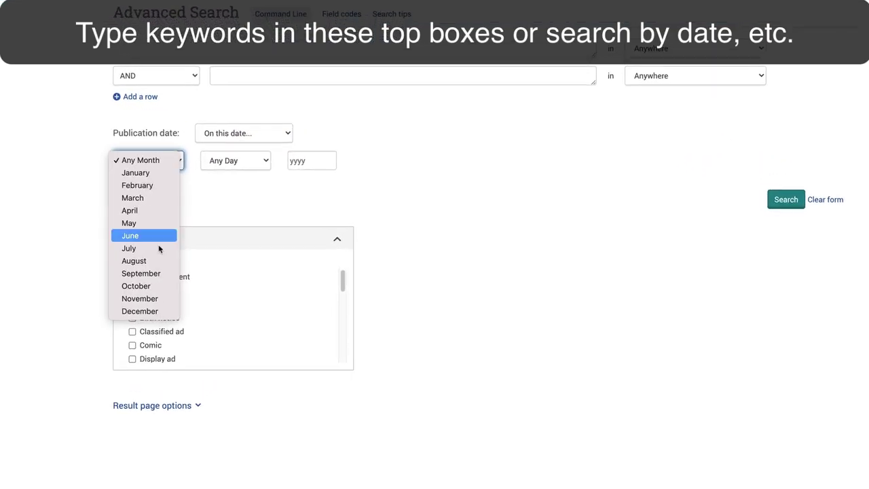
pyautogui.click(140, 299)
pyautogui.click(228, 161)
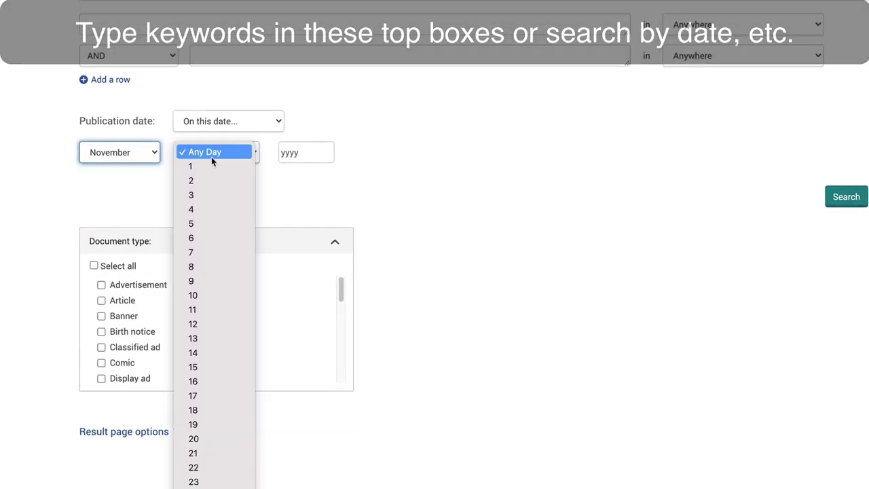
pyautogui.click(191, 194)
pyautogui.click(288, 156)
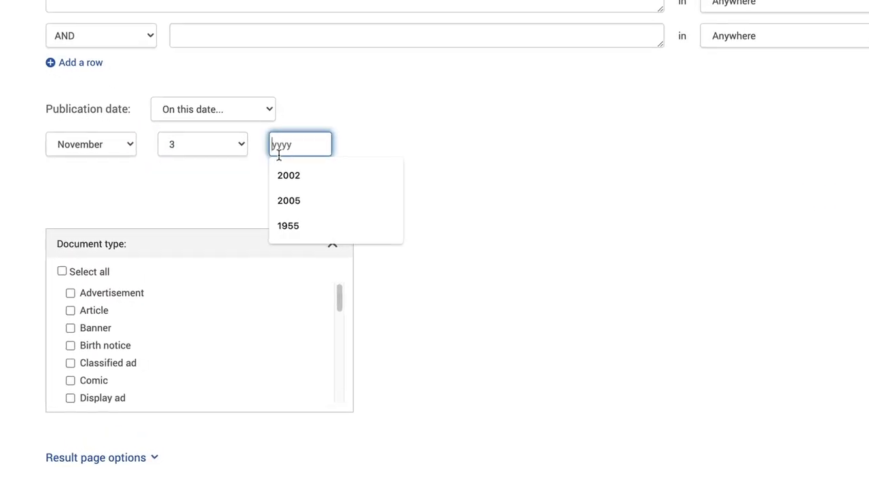
pyautogui.click(289, 175)
pyautogui.scroll(-2, 86, 369)
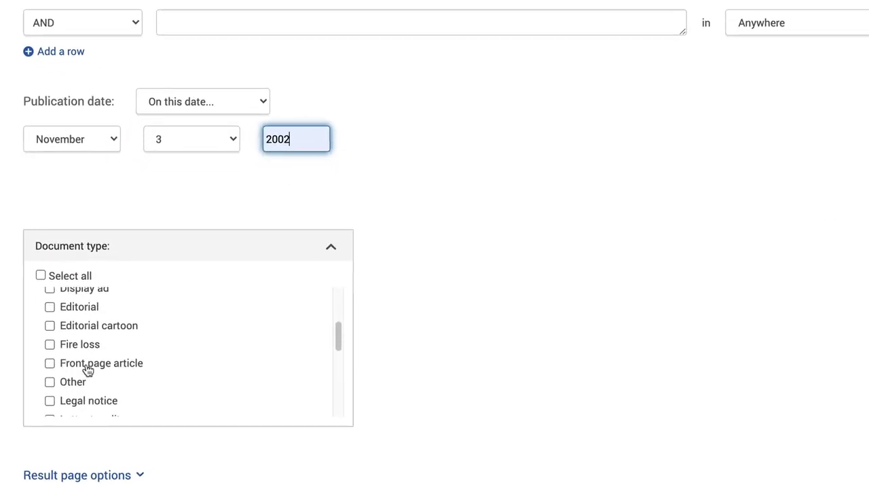
pyautogui.click(49, 363)
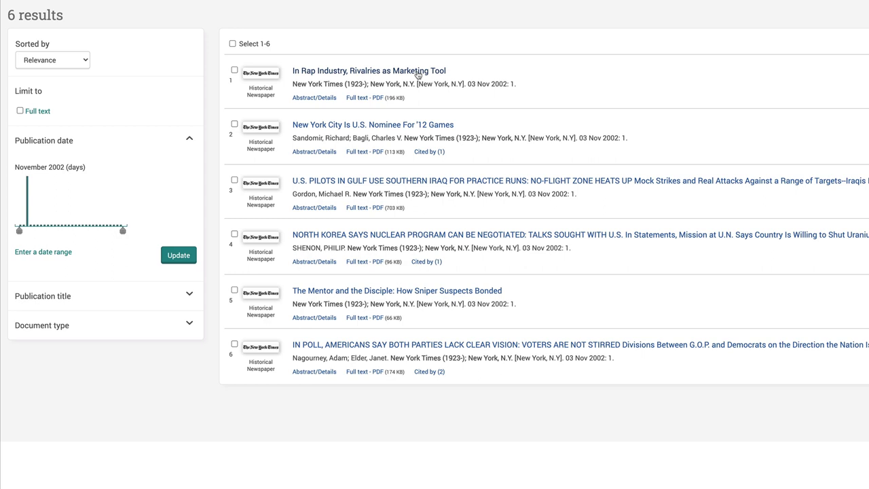
# Step: Open 'In Rap Industry, Rivalries as Marketing Tool' and browse its full front-page PDF
pyautogui.click(417, 72)
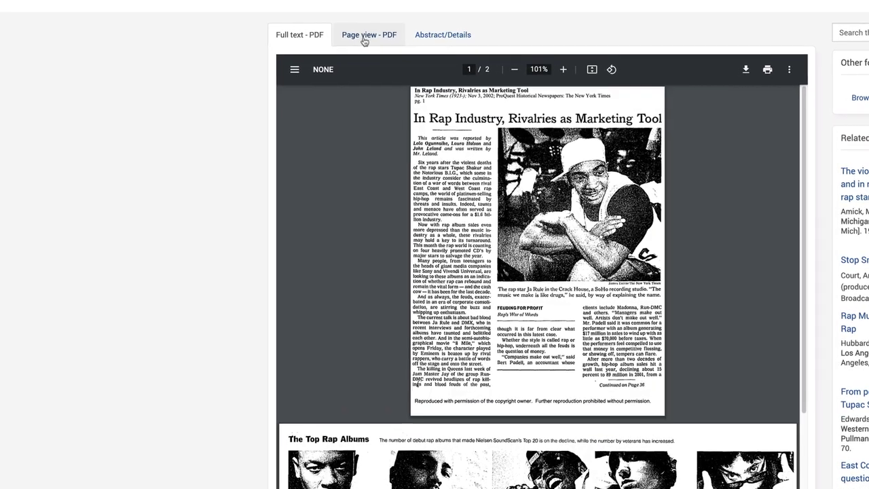
pyautogui.click(358, 32)
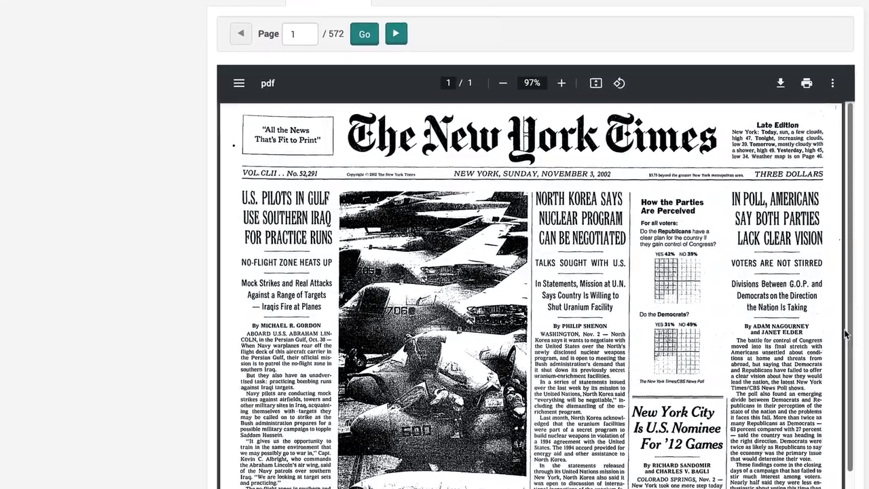
pyautogui.scroll(-5, 842, 309)
pyautogui.scroll(-3, 536, 292)
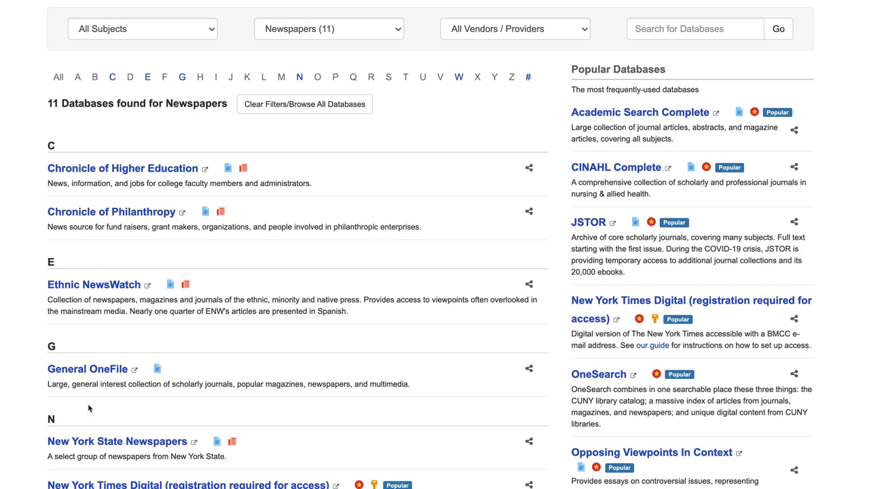
# Step: Scroll the Newspapers list and open the New York Times Digital access page
pyautogui.scroll(-3, 88, 407)
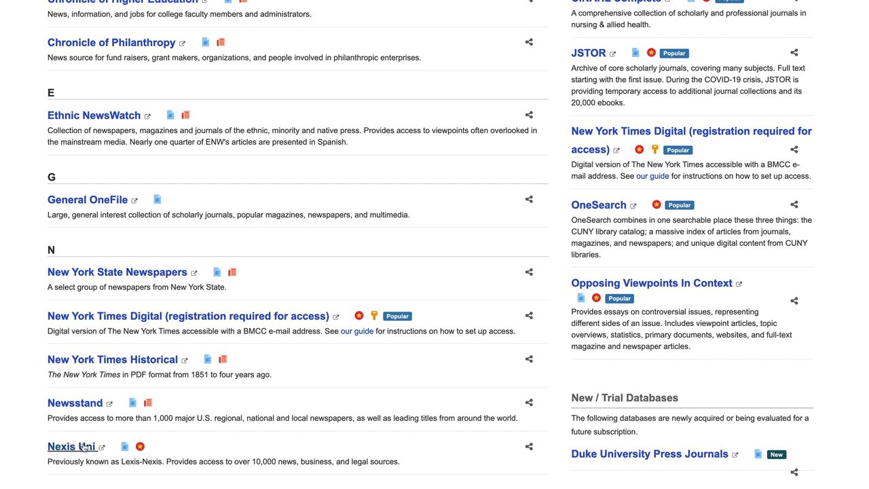
pyautogui.click(82, 319)
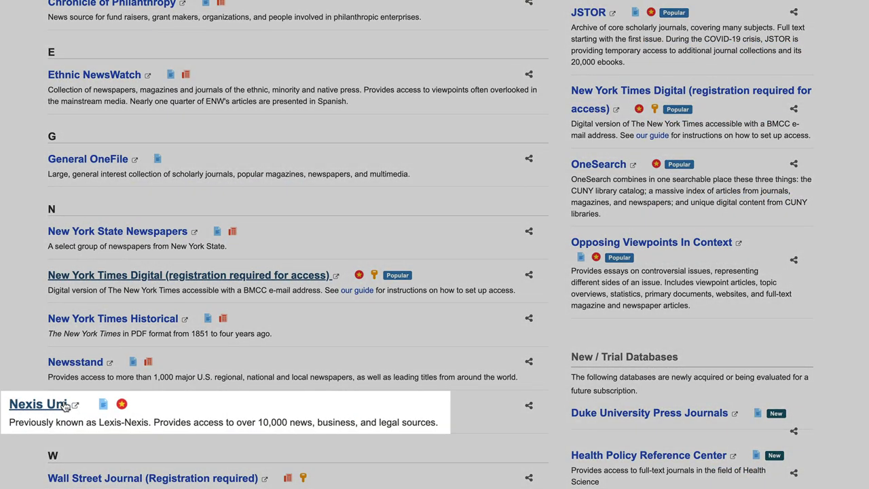
# Step: In Nexis Uni, browse the Guided Search categories, then run a News search for a celebrity's name
pyautogui.click(16, 405)
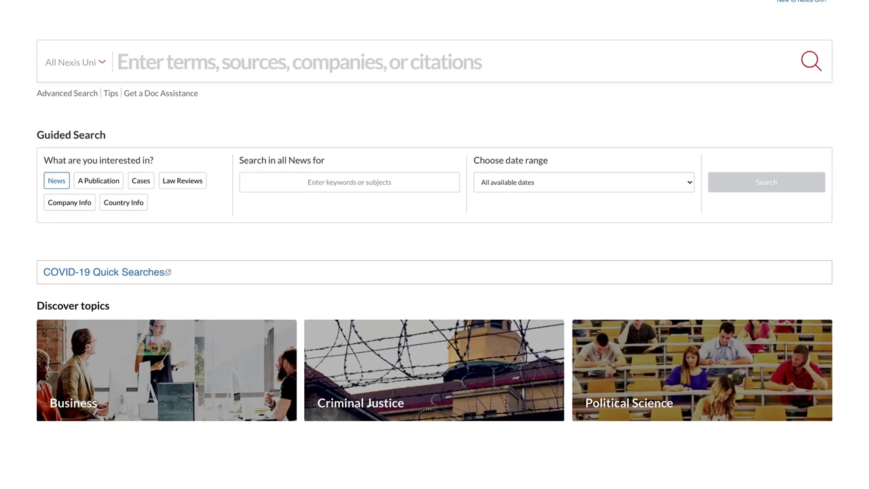
pyautogui.click(132, 183)
pyautogui.click(168, 186)
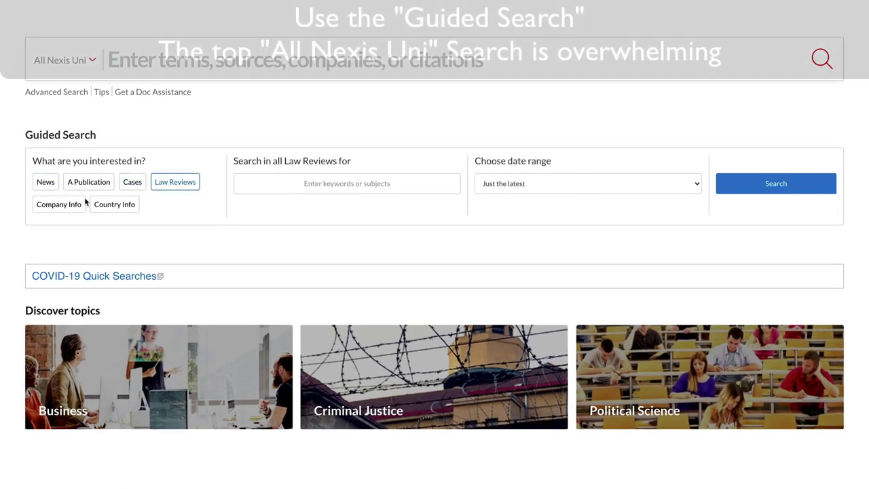
pyautogui.click(72, 203)
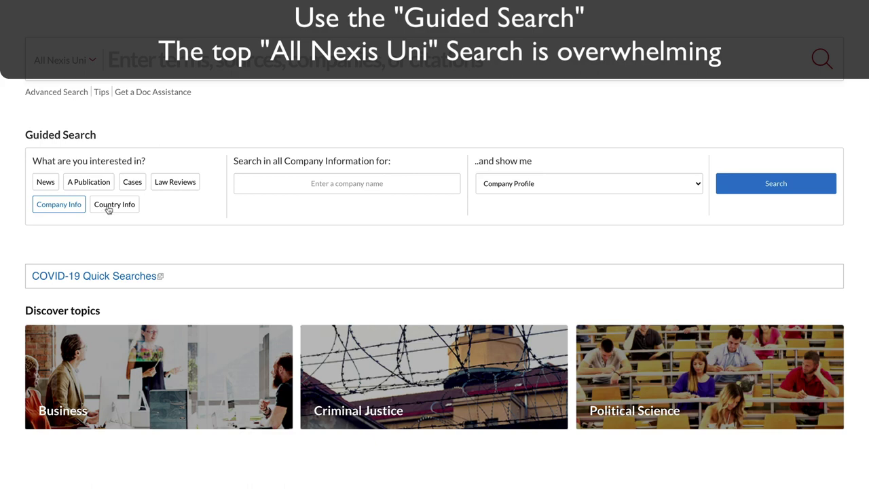
pyautogui.click(107, 209)
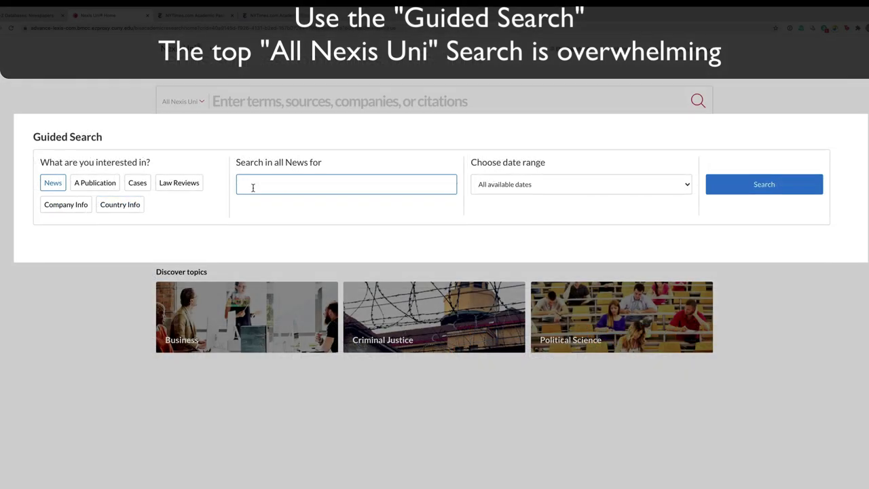
pyautogui.write('ittany spears')
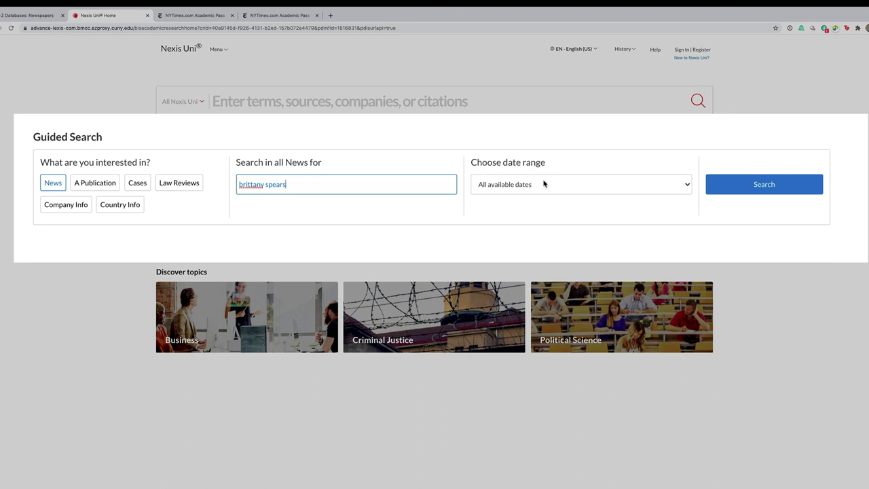
pyautogui.click(725, 188)
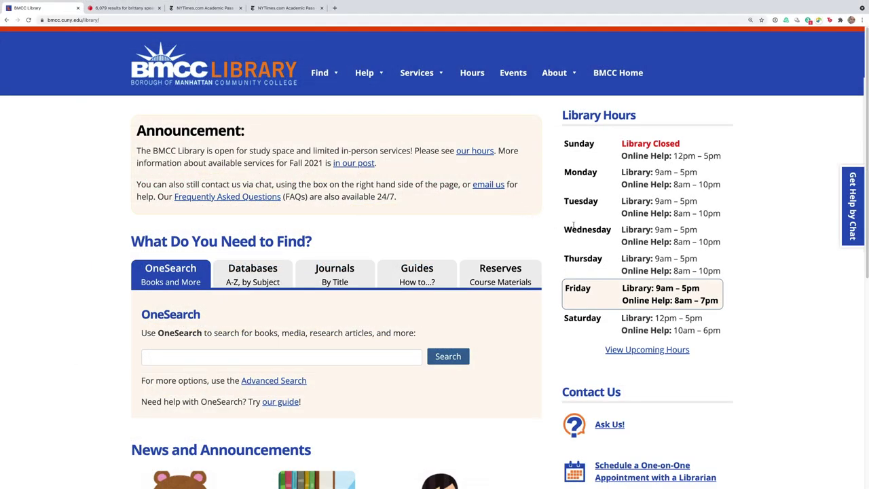
pyautogui.scroll(-5, 573, 226)
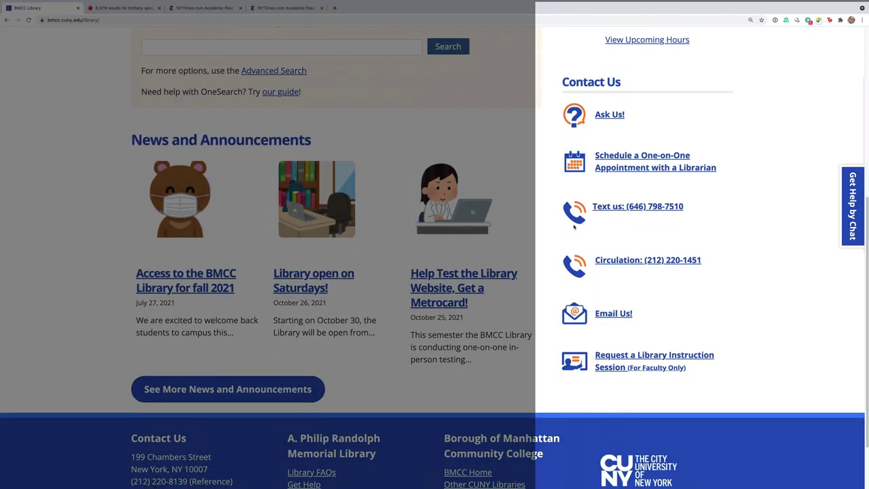
pyautogui.scroll(3, 574, 226)
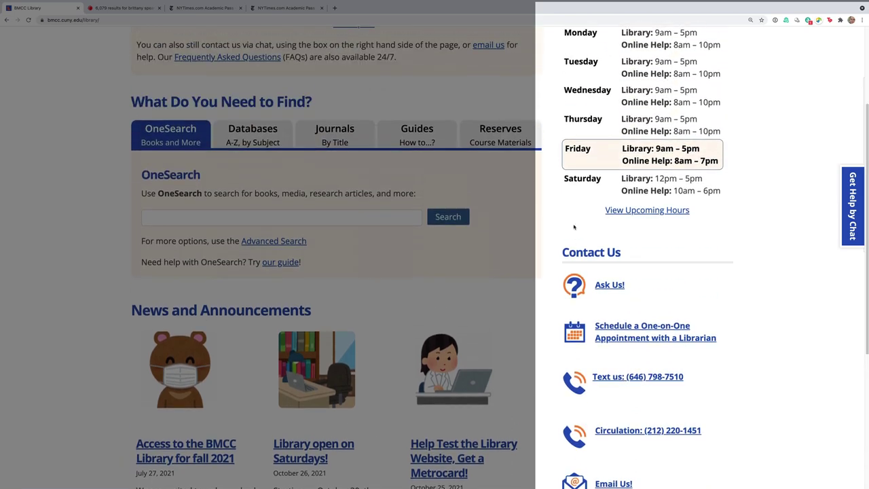